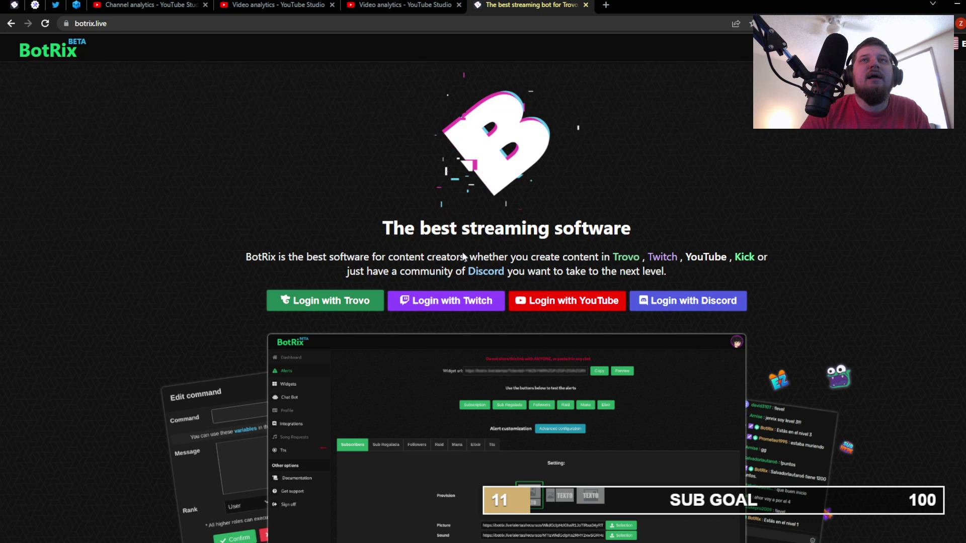
Log into BotRix with the Twitch account to reach the profile page
left_click(450, 306)
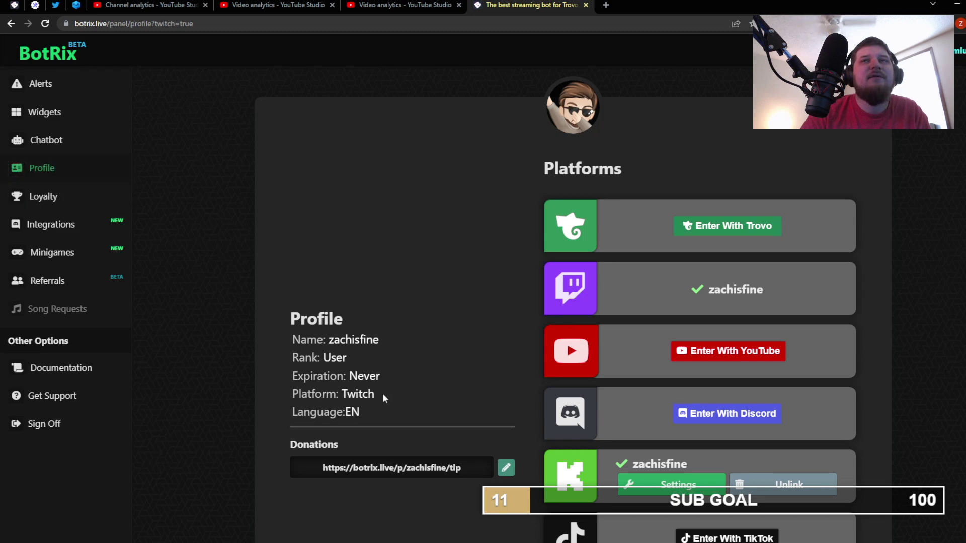
scroll(401, 387, "down", 1)
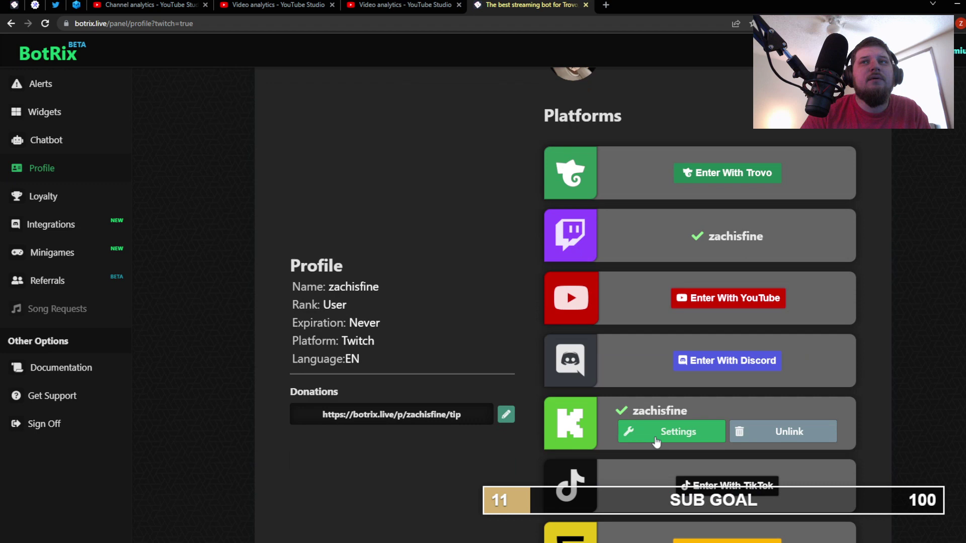
Switch the BotRix profile platform to Kick and go to the widget gallery
left_click(656, 438)
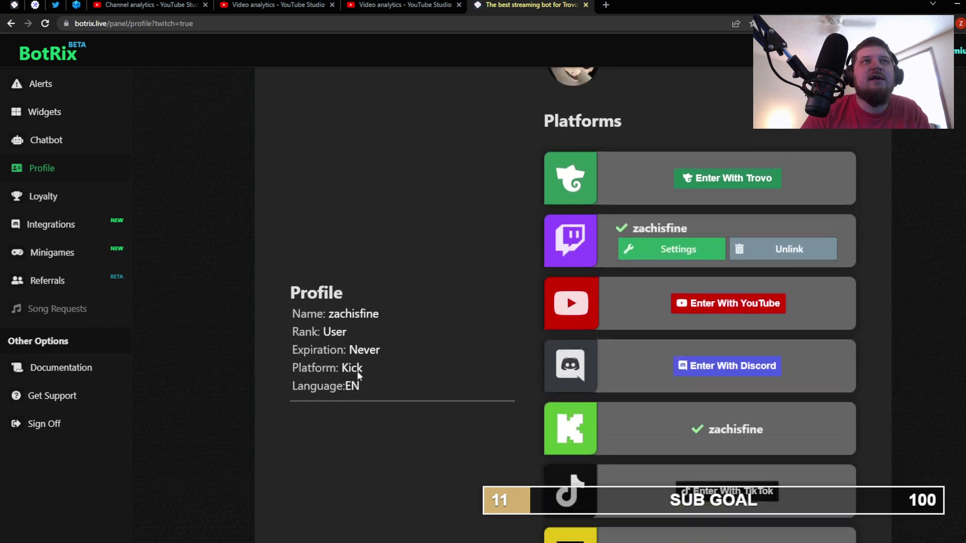
scroll(357, 371, "up", 1)
left_click(65, 116)
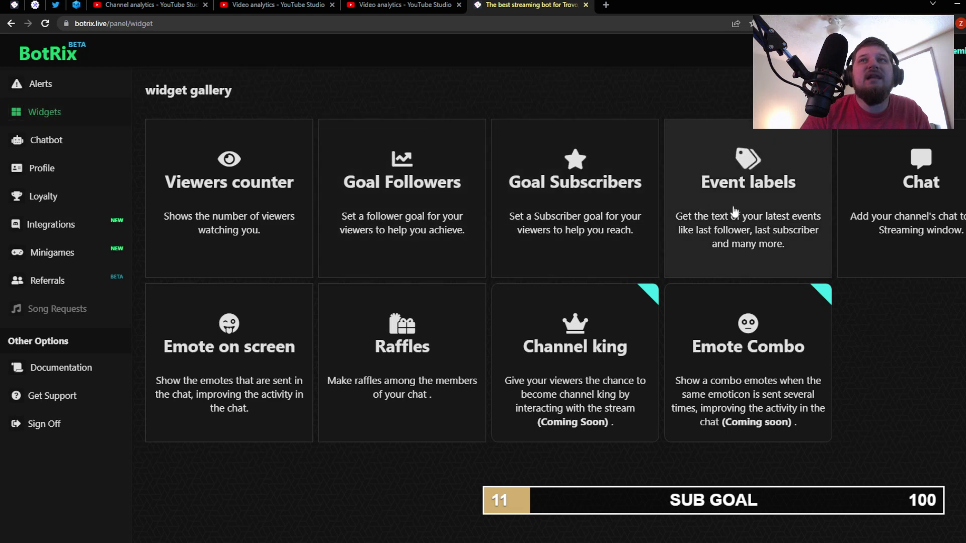
Open the Event labels widget to preview its Last follower label
left_click(732, 210)
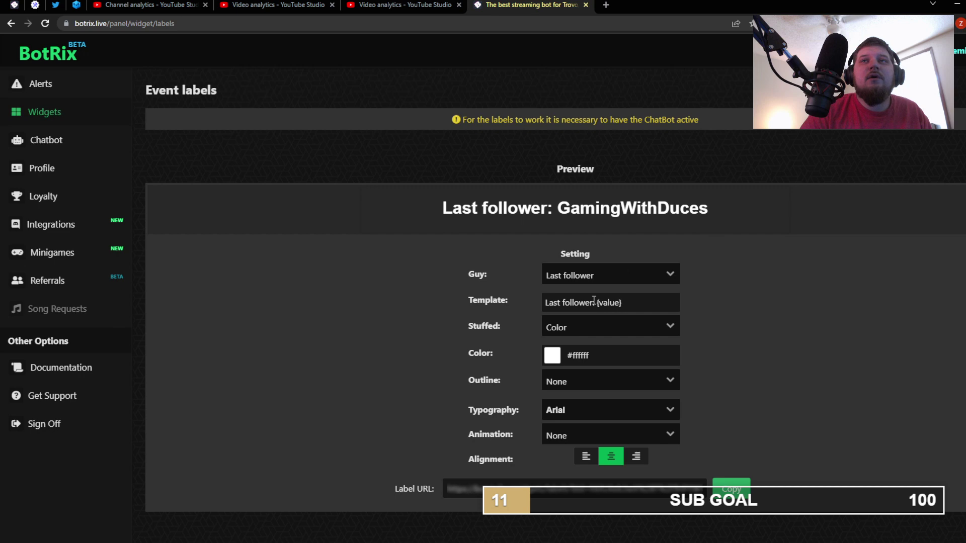
Cut 'Last follower: ' from the template, leaving {value}, and copy the label URL
left_click_drag(595, 302, 473, 308)
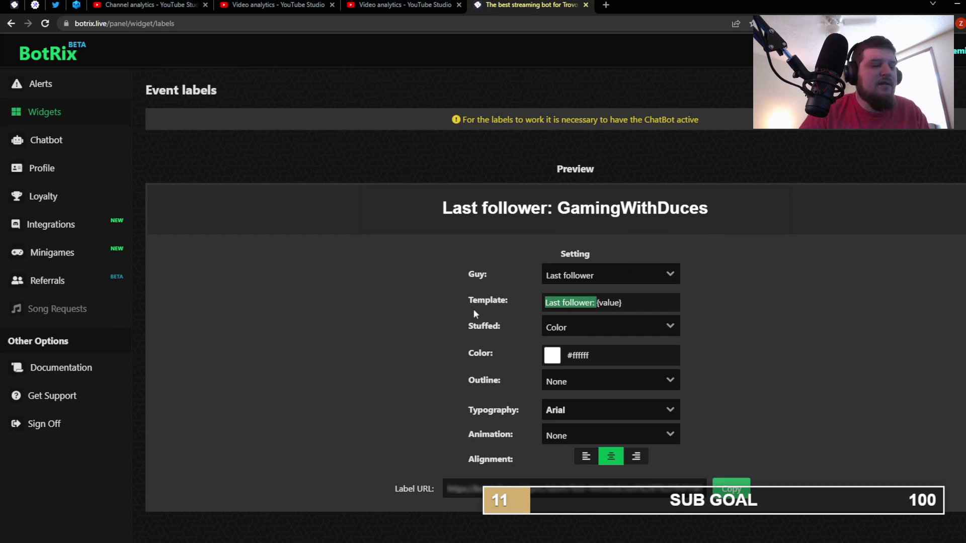
key("BackSpace")
left_click(594, 330)
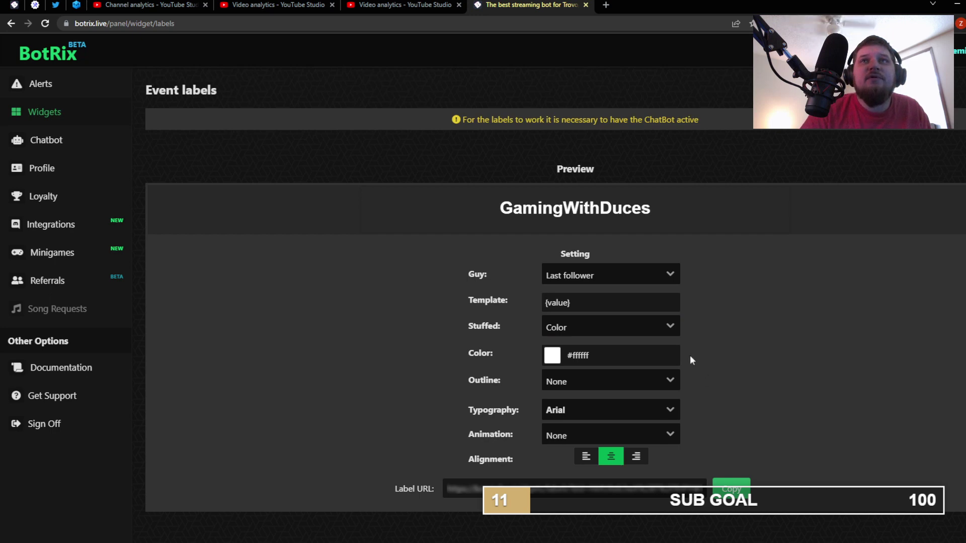
left_click(732, 487)
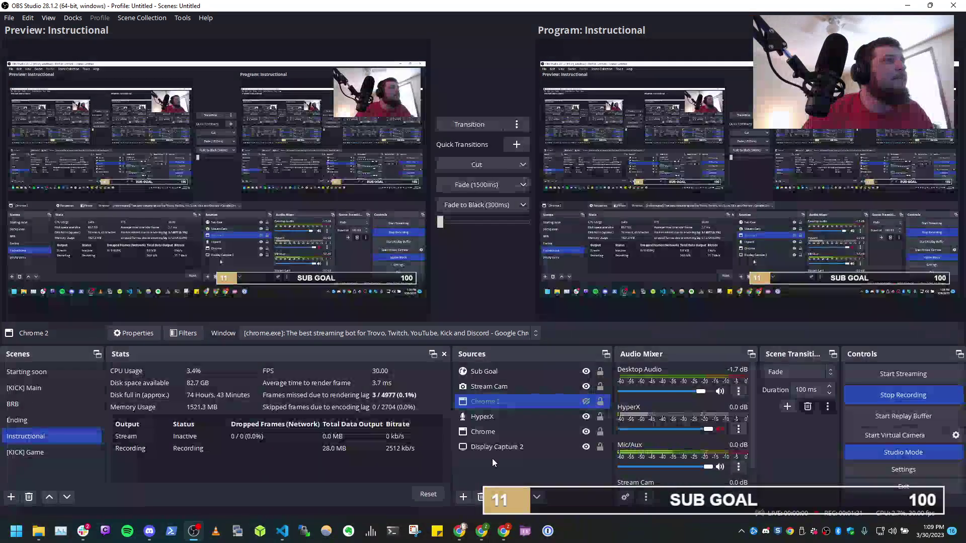
Start a new Browser source in the Instructional scene for the follower widget
left_click(492, 461)
right_click(489, 469)
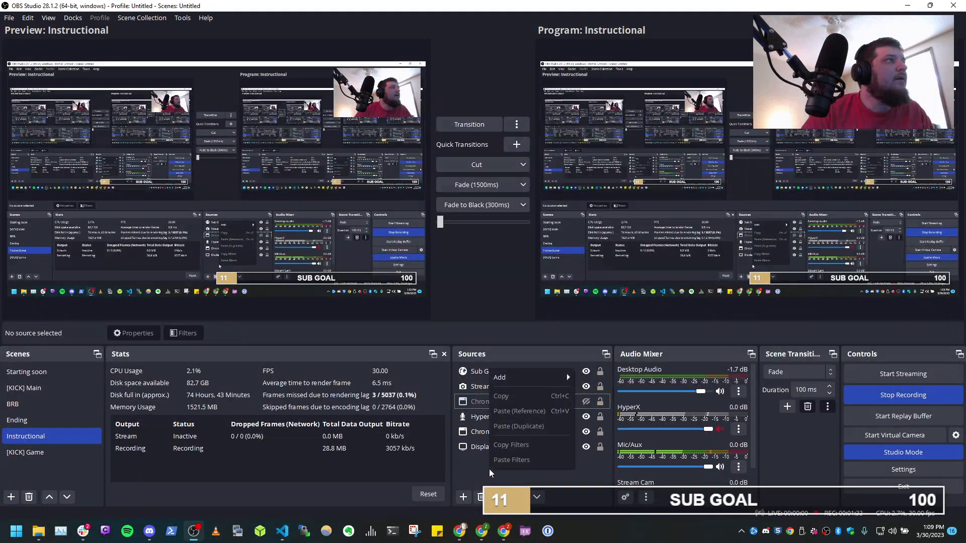
mouse_move(520, 378)
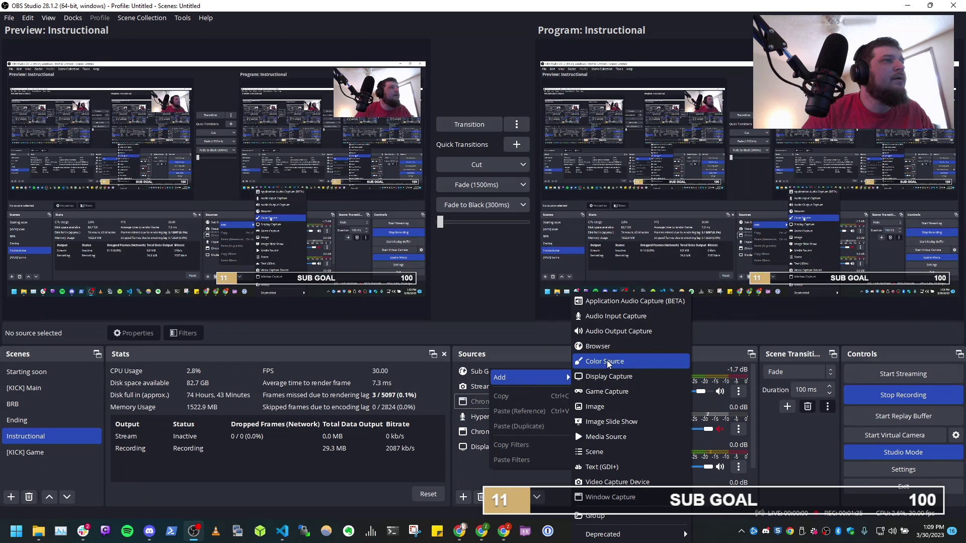
left_click(610, 347)
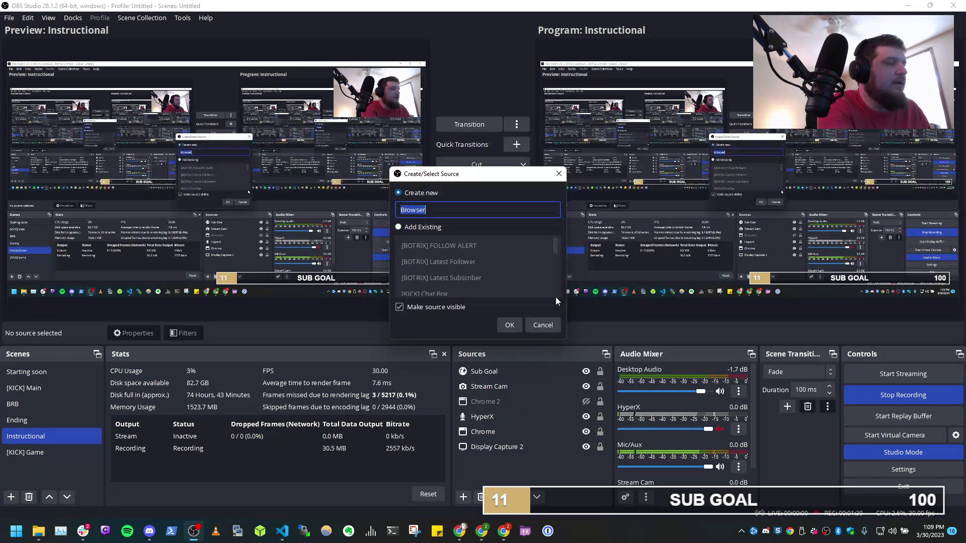
type("[BOTRIX] ")
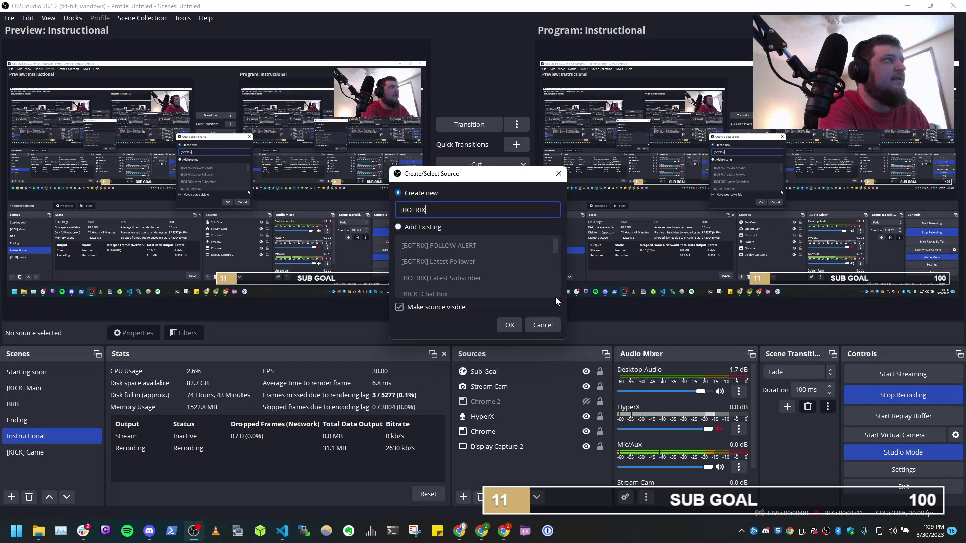
type("LATE")
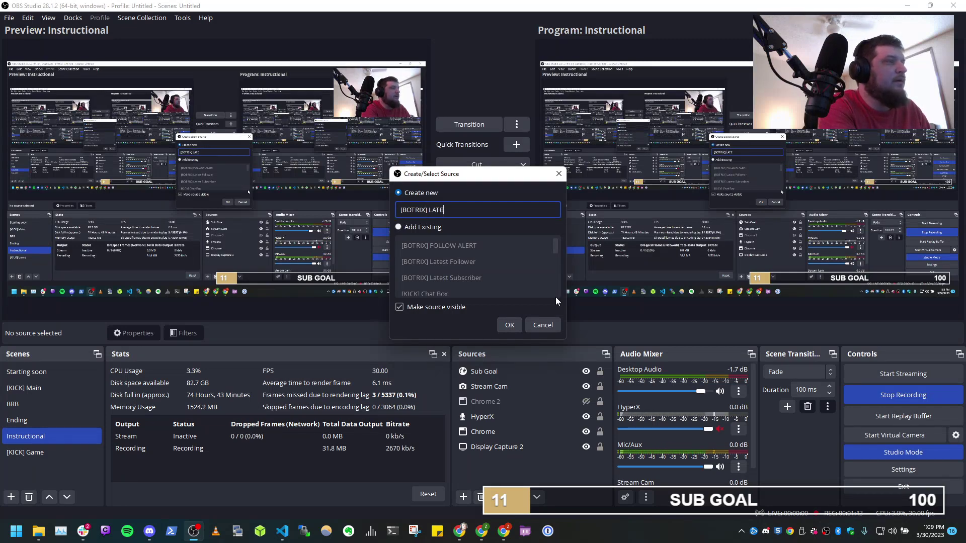
type("ST FOLL")
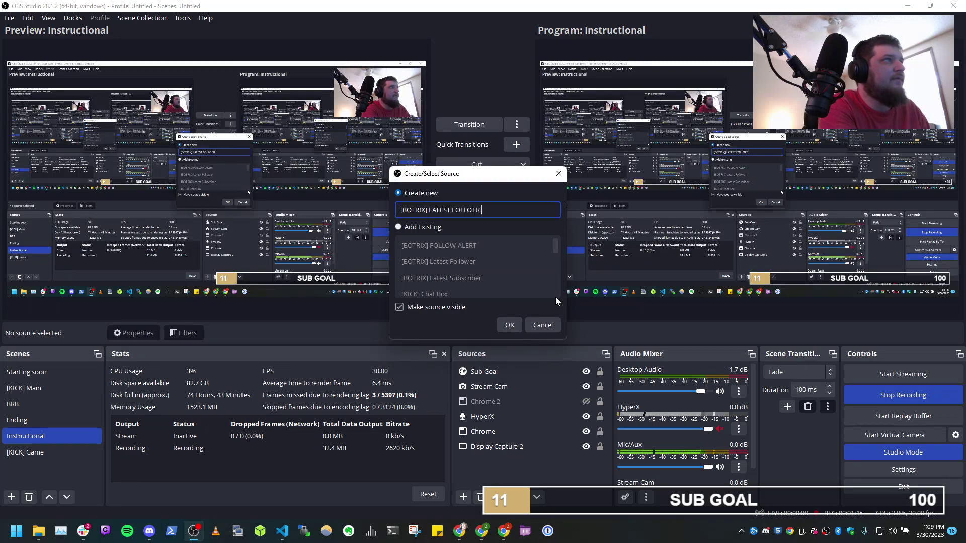
type("OWER ")
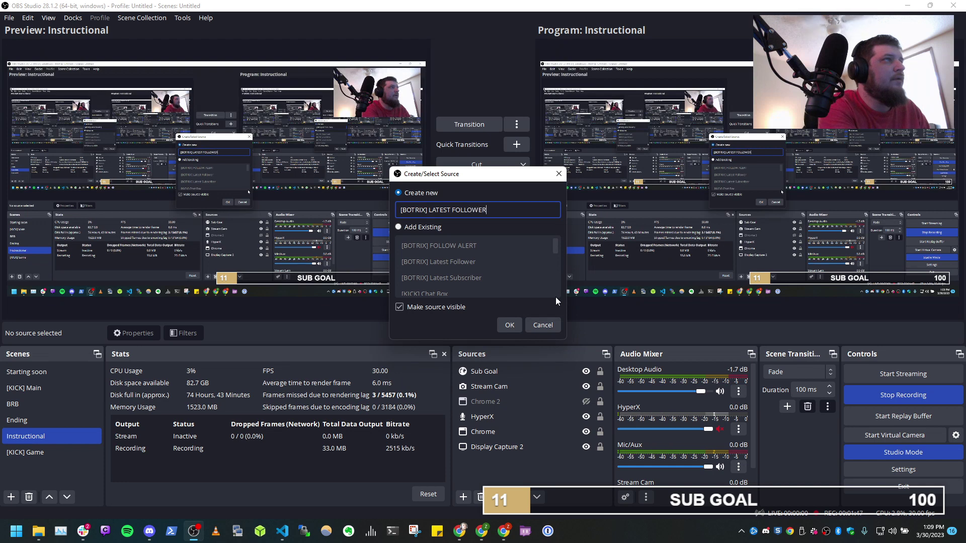
type("WIDGET")
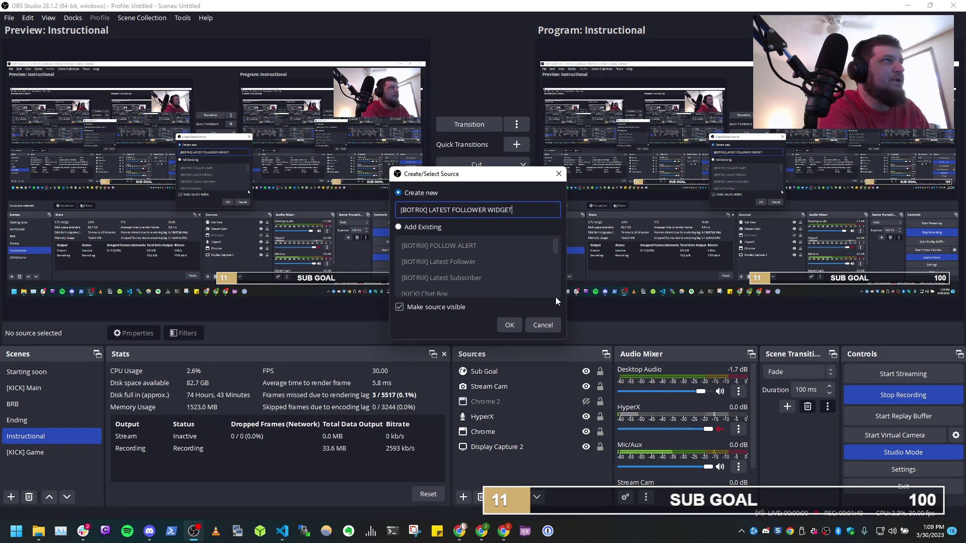
Confirm the [BOTRIX] LATEST FOLLOWER WIDGET name and replace its URL with the BotRix label URL
key("Return")
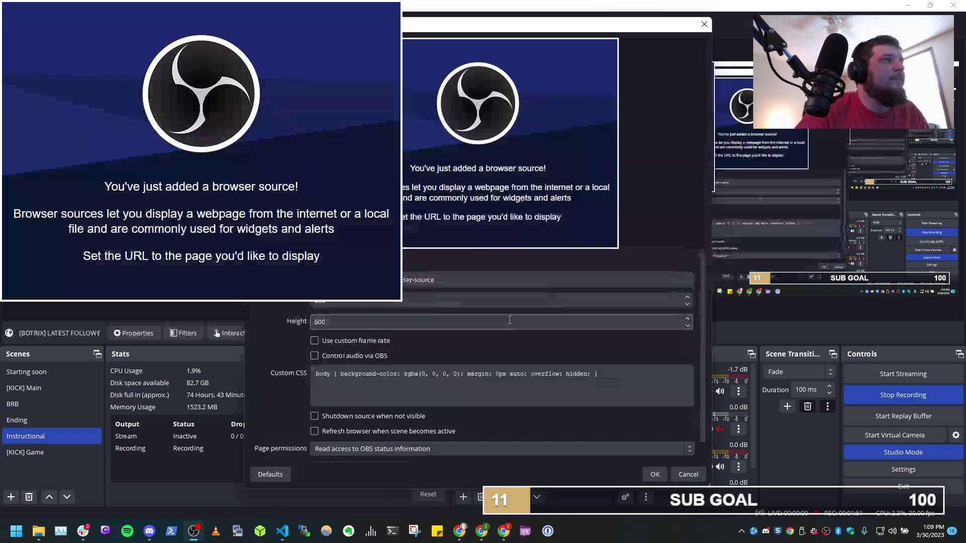
left_click(468, 281)
key("ctrl+a")
key("ctrl+v")
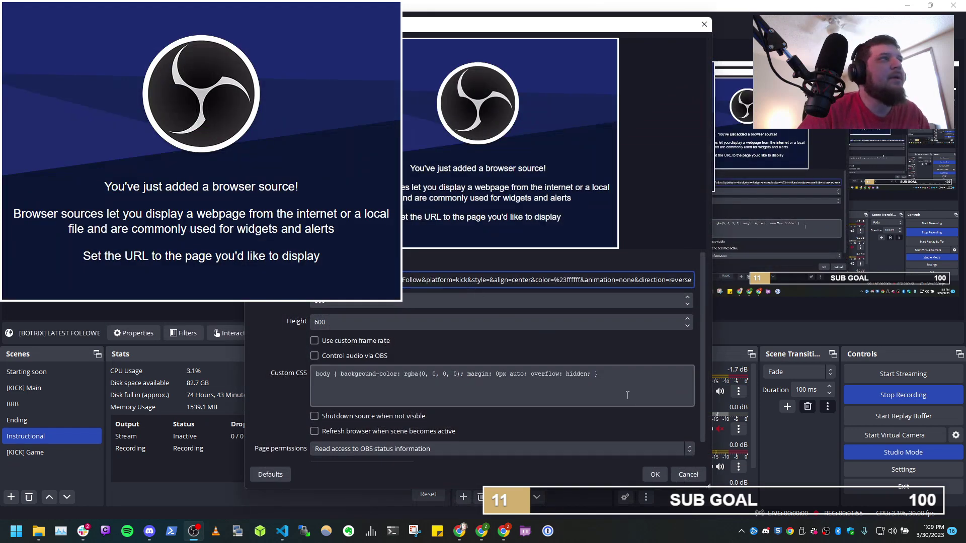
left_click(656, 474)
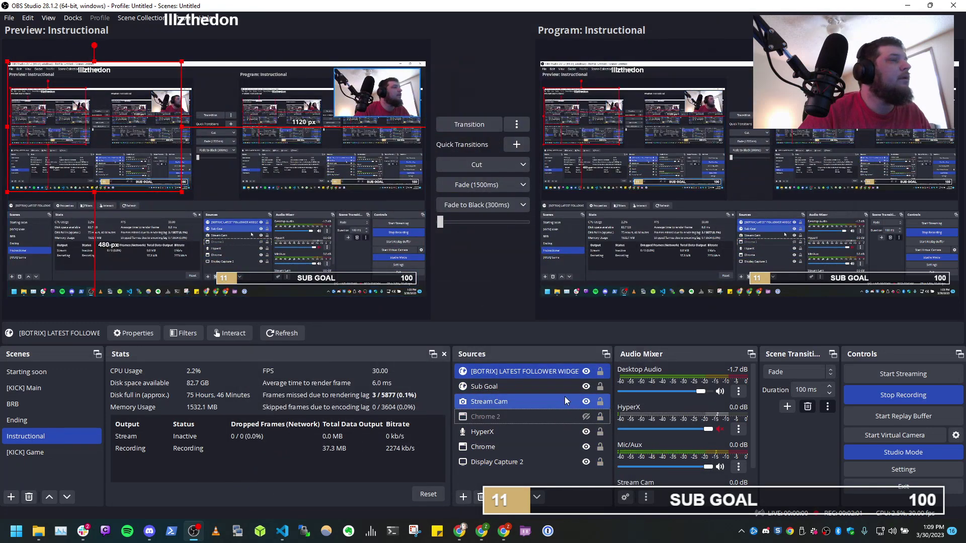
Select the Chrome source and hide the Display Capture source
left_click(528, 447)
left_click(586, 463)
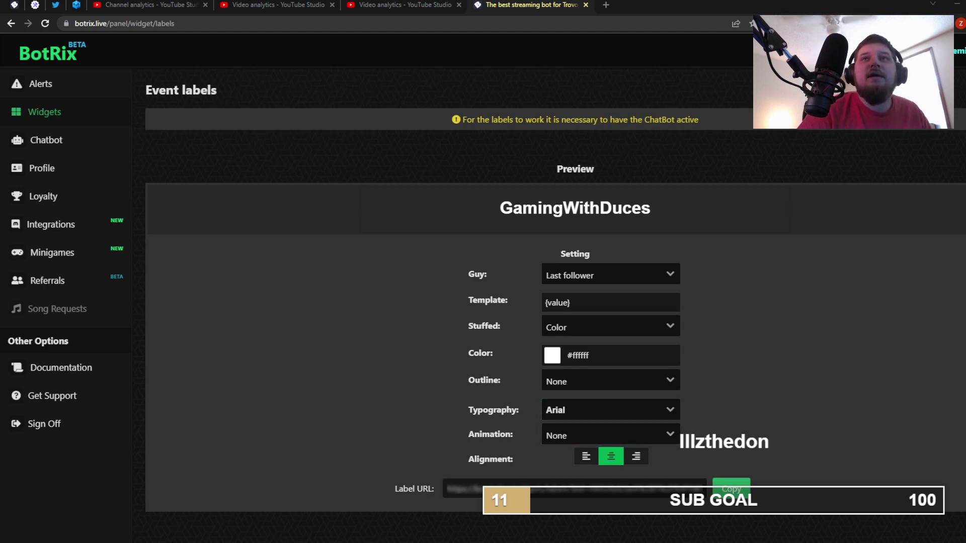
Set the label to Last subscriber with a plain {value} template, copy its URL, return to OBS
left_click(649, 276)
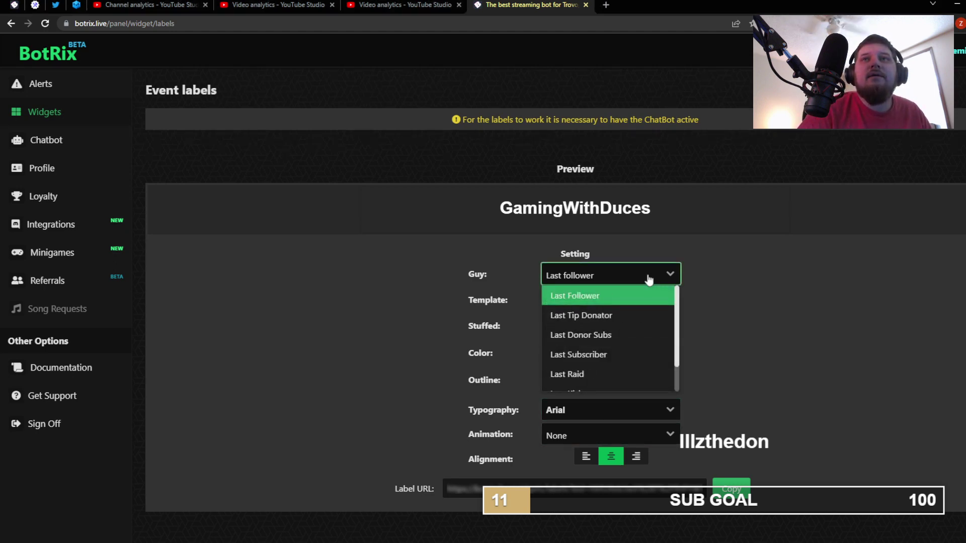
left_click(631, 355)
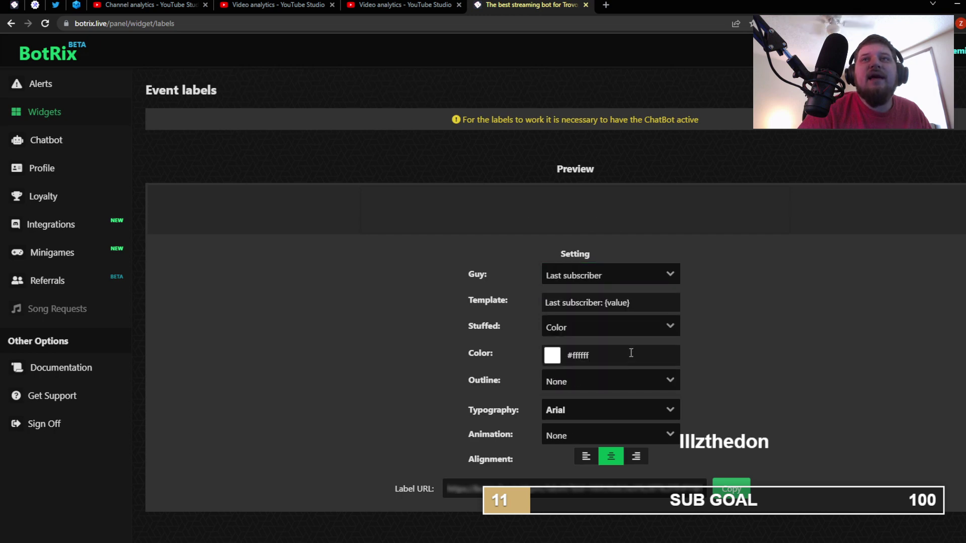
left_click_drag(604, 303, 487, 304)
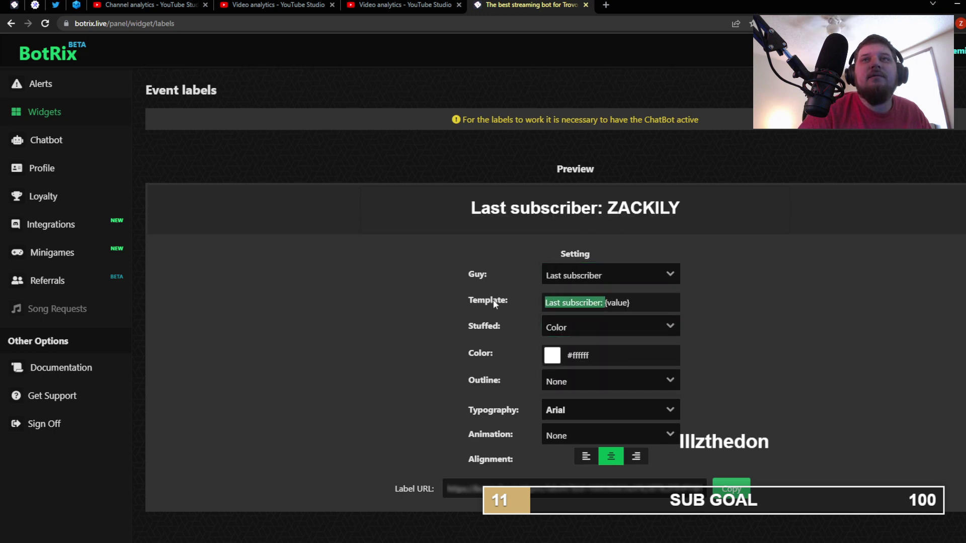
key("BackSpace")
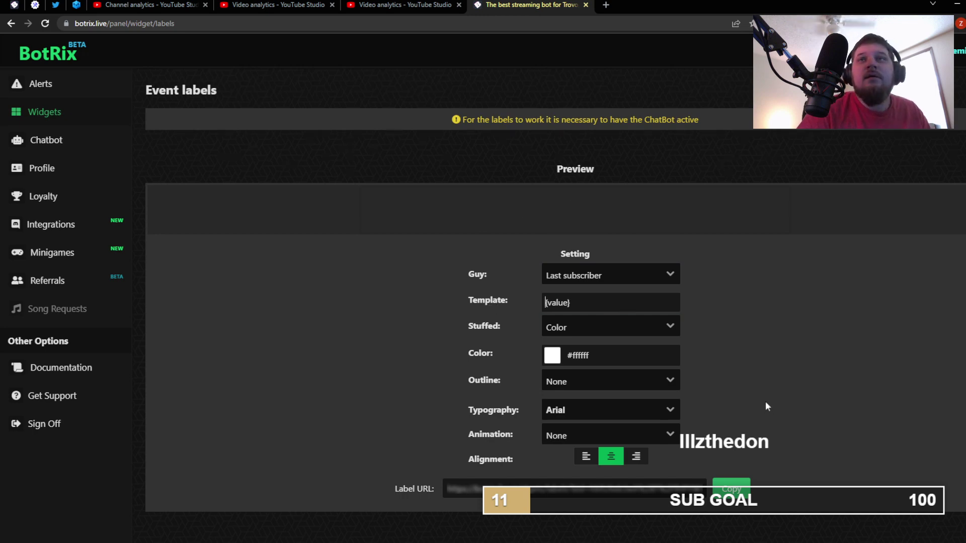
left_click(730, 487)
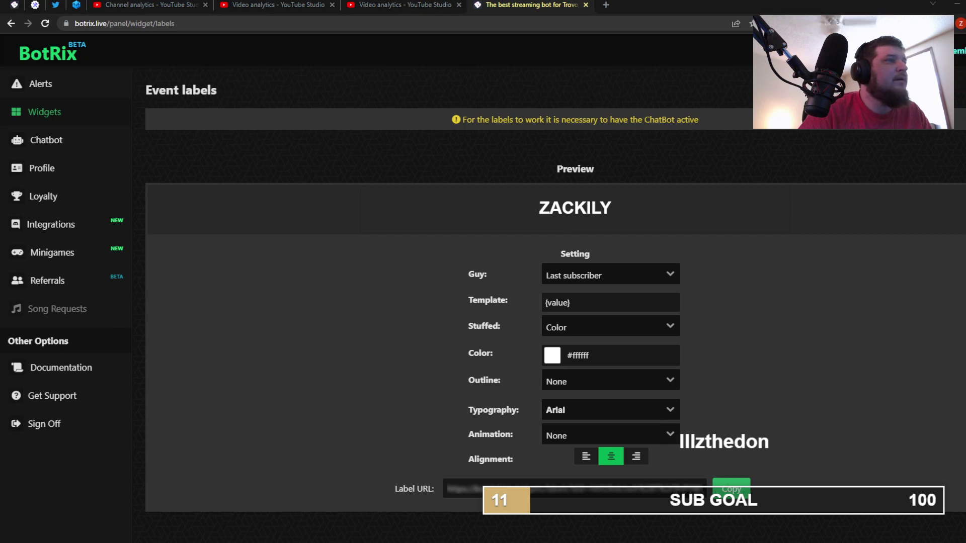
key("alt+Tab")
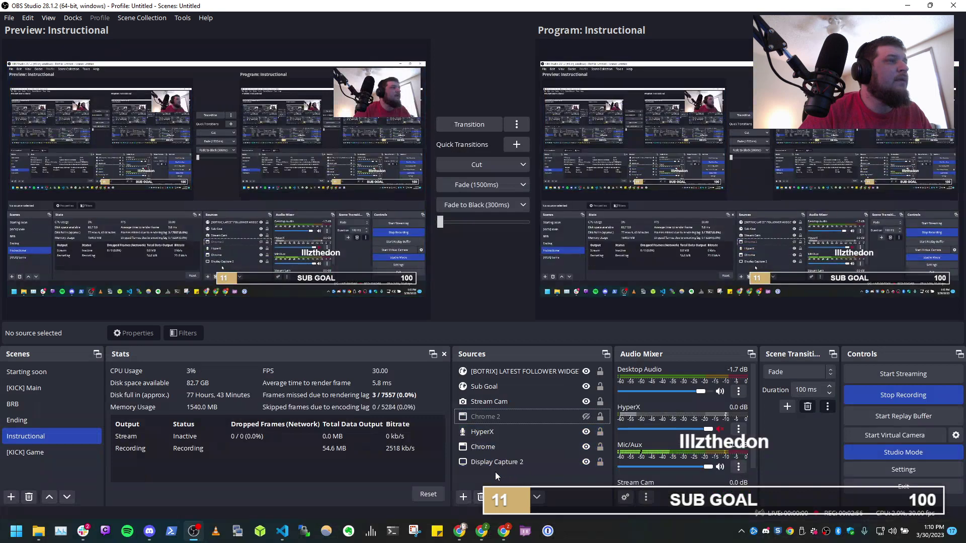
Create the [BOTRIX] LATEST SUBSCRIBER WIDGET browser source with the copied BotRix label URL
right_click(495, 472)
mouse_move(521, 381)
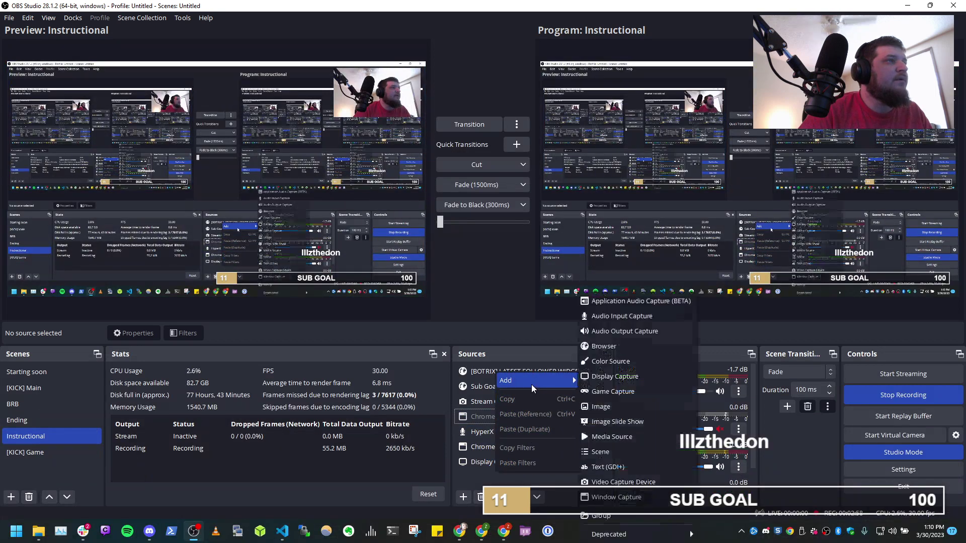
left_click(603, 346)
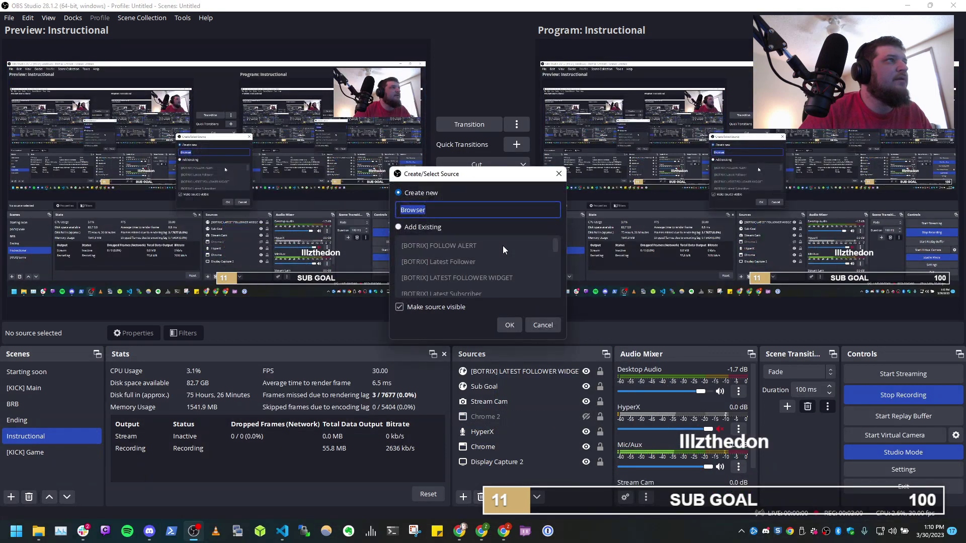
type("[BOT")
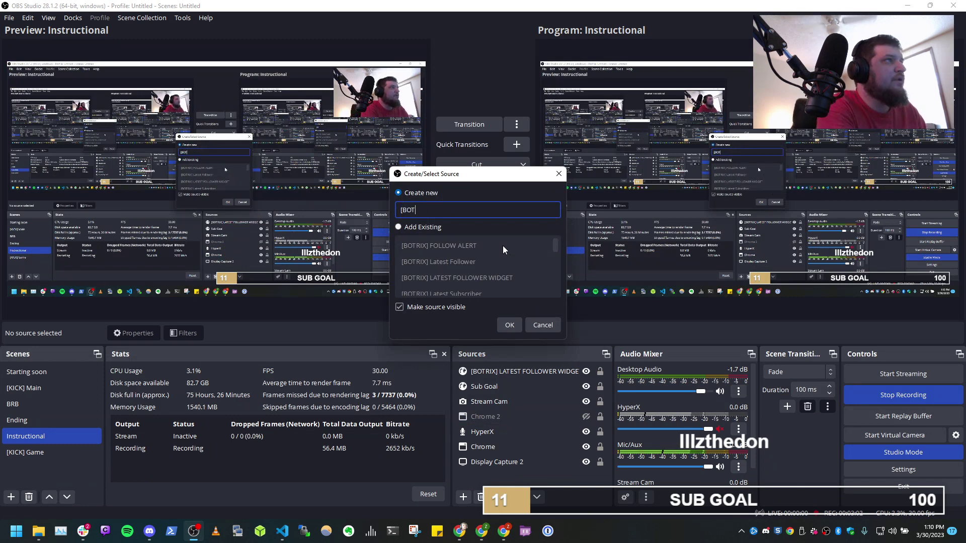
type("RIX] ")
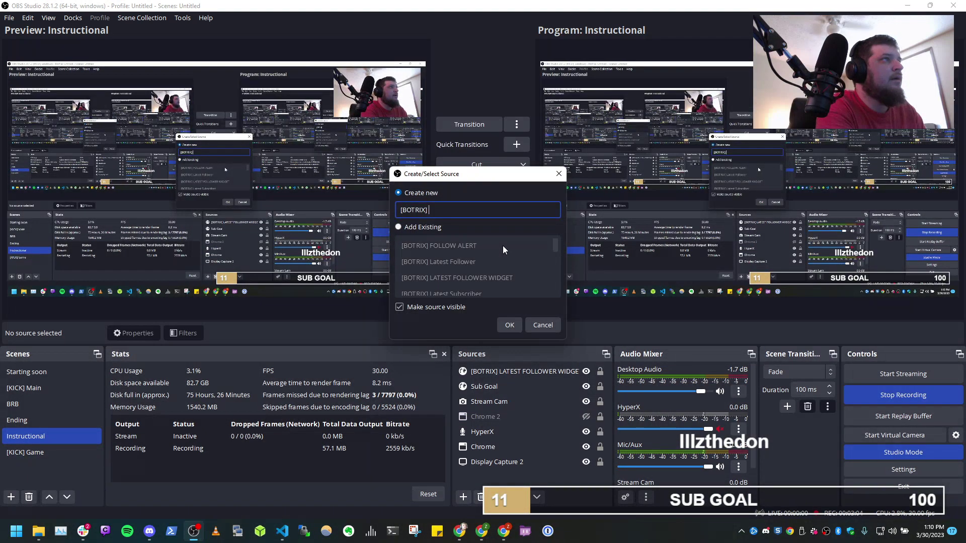
type("LATEST SUBSCRIB")
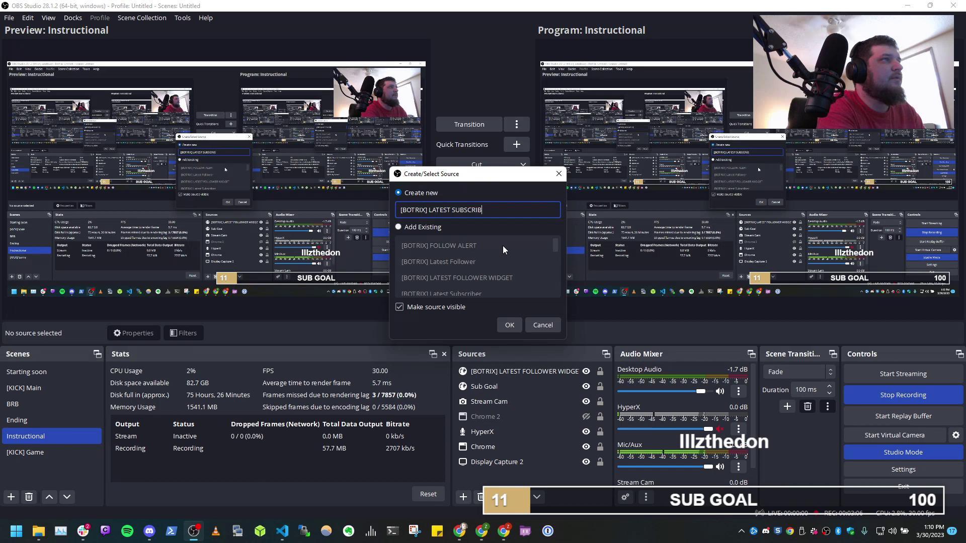
type("ER ")
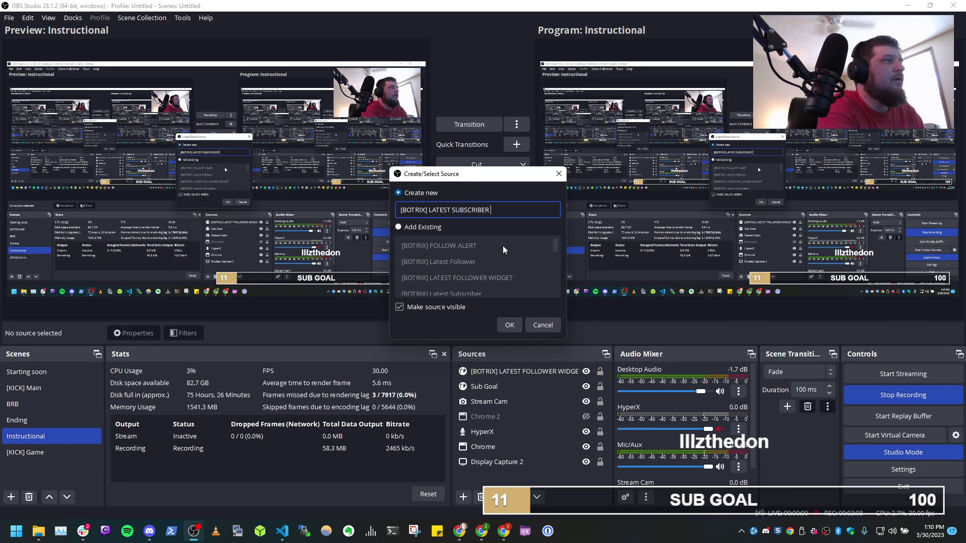
type("WIDGET")
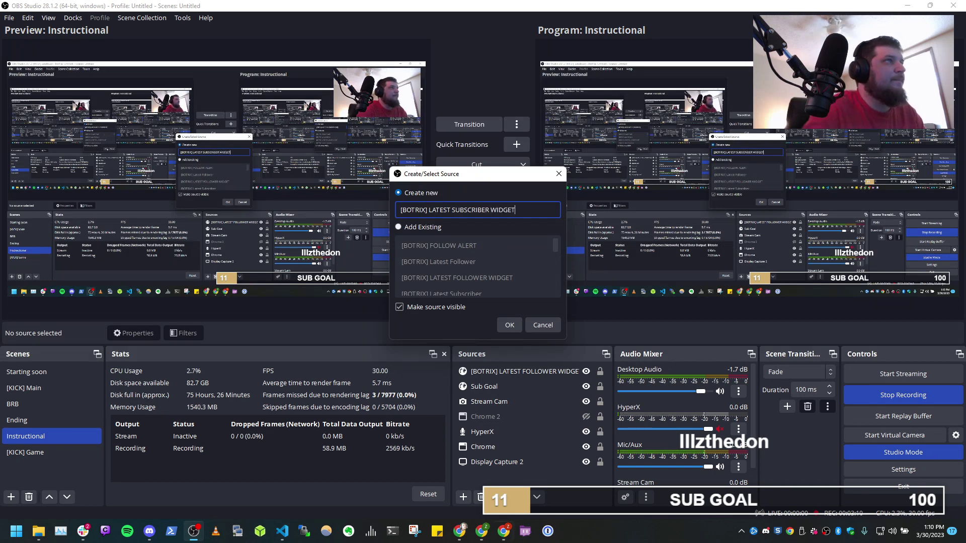
left_click(510, 324)
left_click(461, 279)
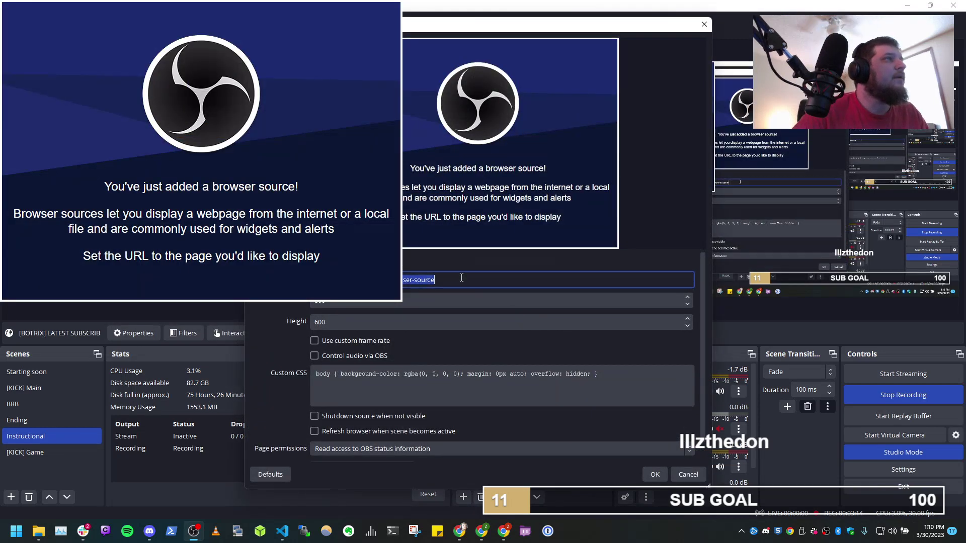
key("ctrl+v")
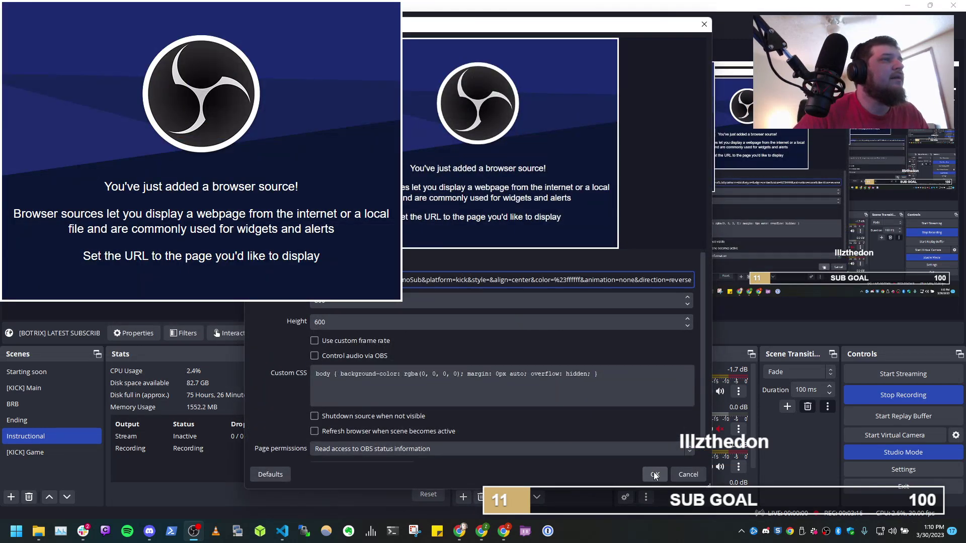
left_click(654, 474)
left_click(538, 461)
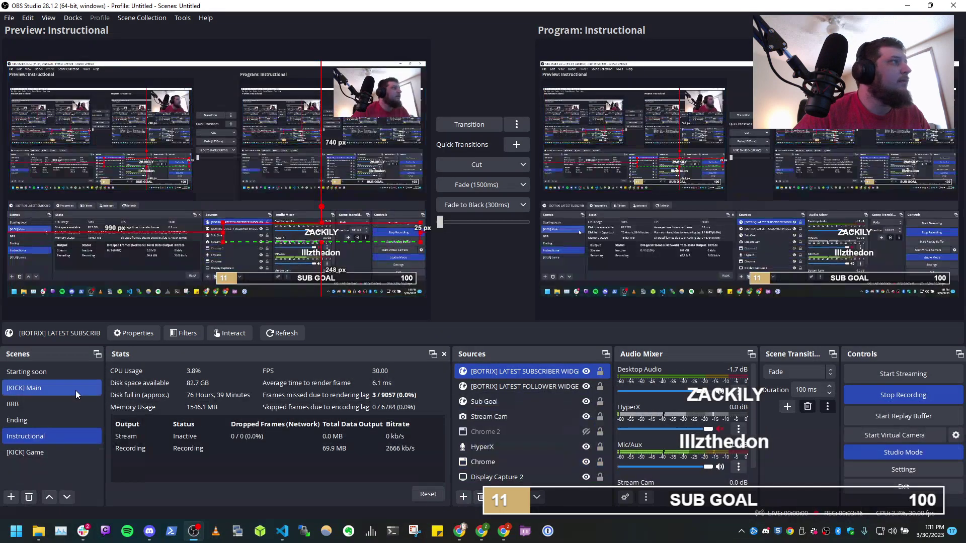
Preview the [KICK] Main scene and transition it to the program output
left_click(76, 388)
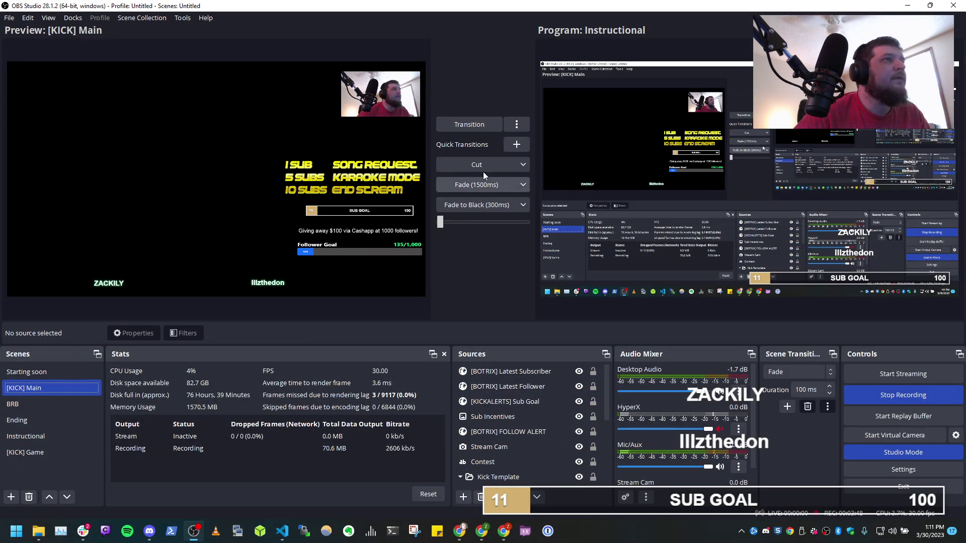
left_click(469, 123)
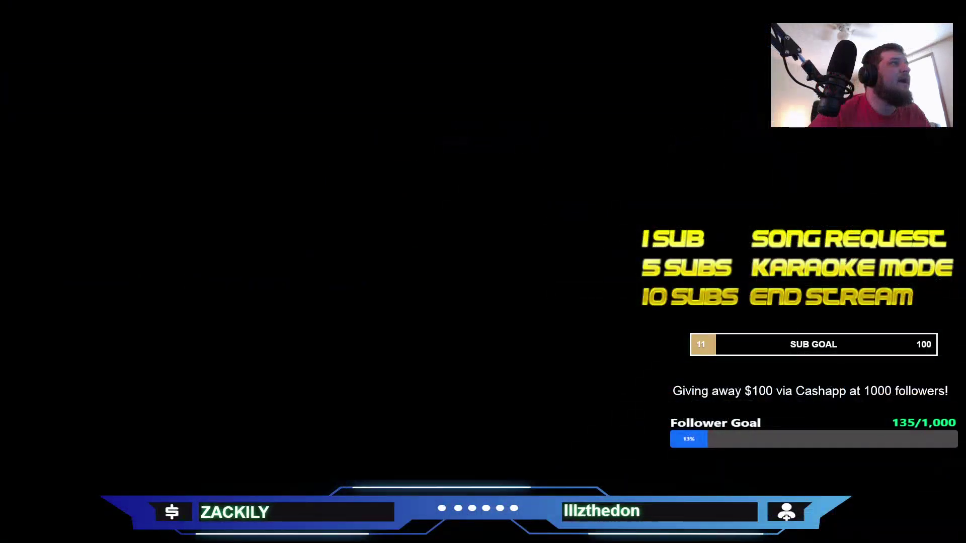